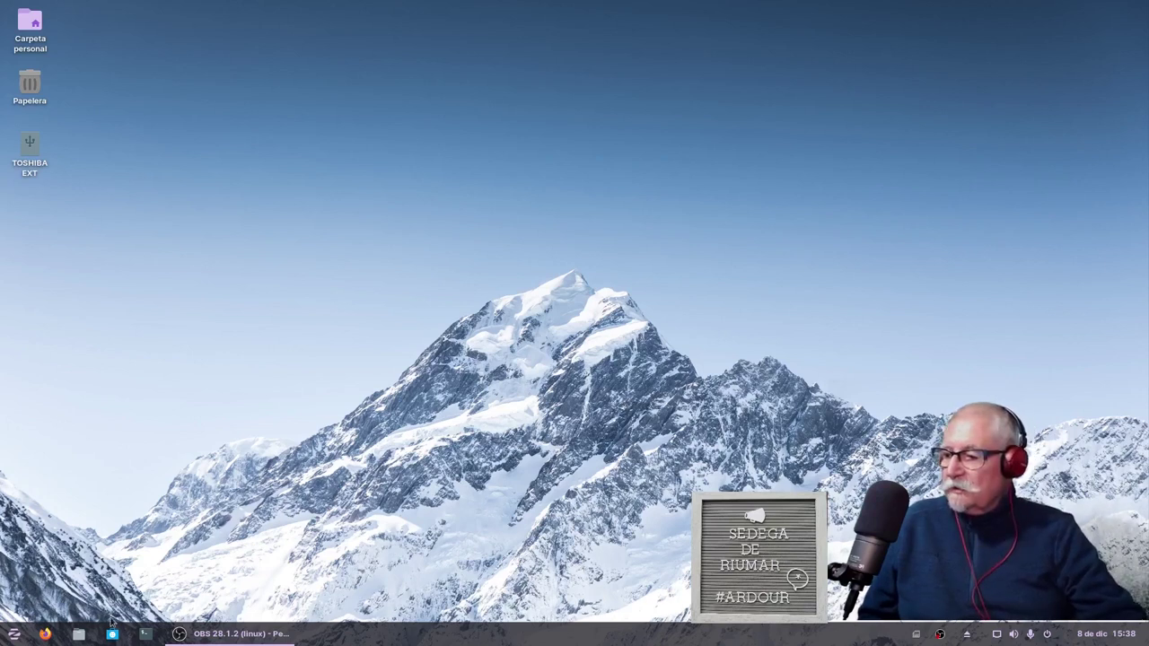
Enlarge the terminal font and run pactl info to print the audio server details.
click(146, 634)
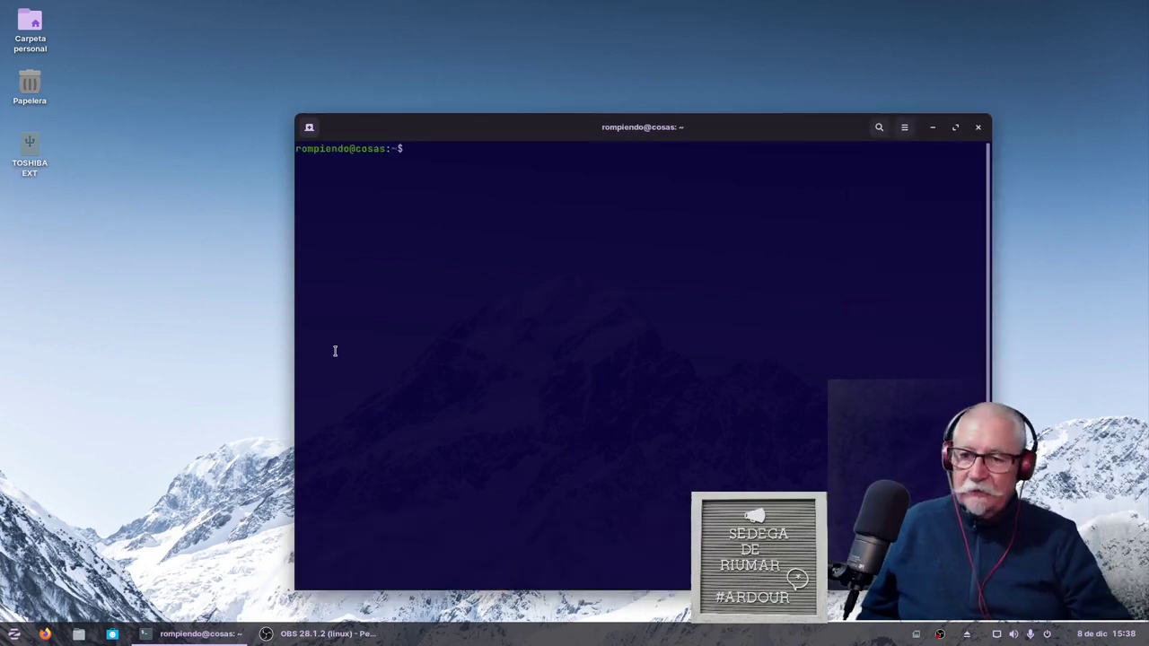
drag(440, 128, 281, 47)
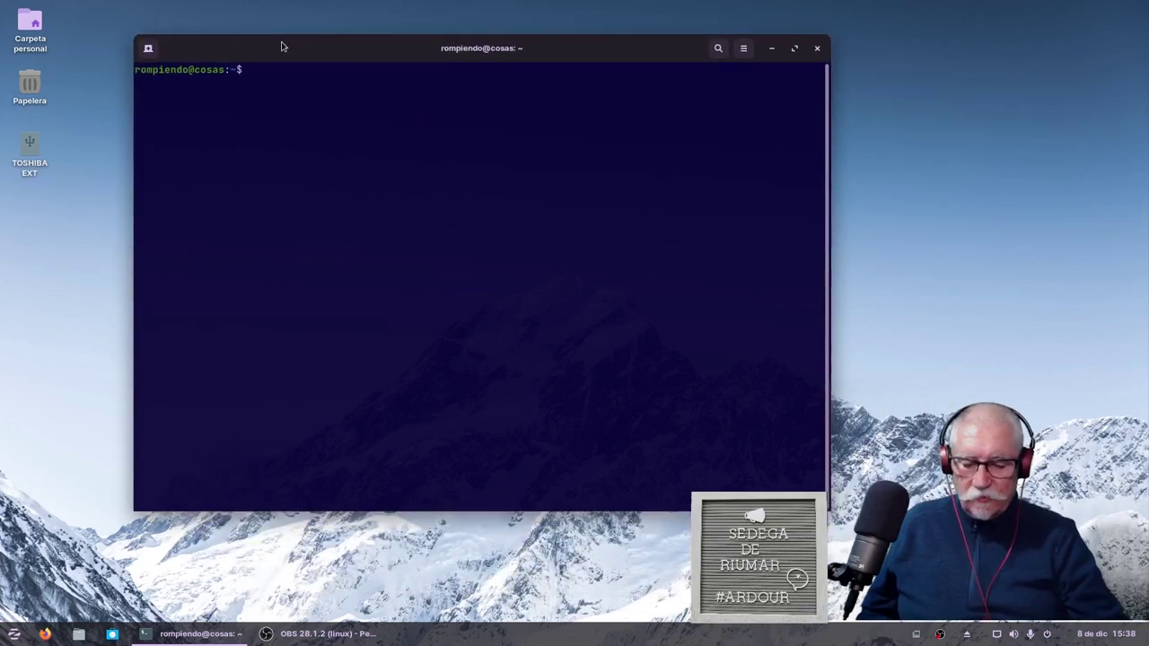
key(ctrl+plus)
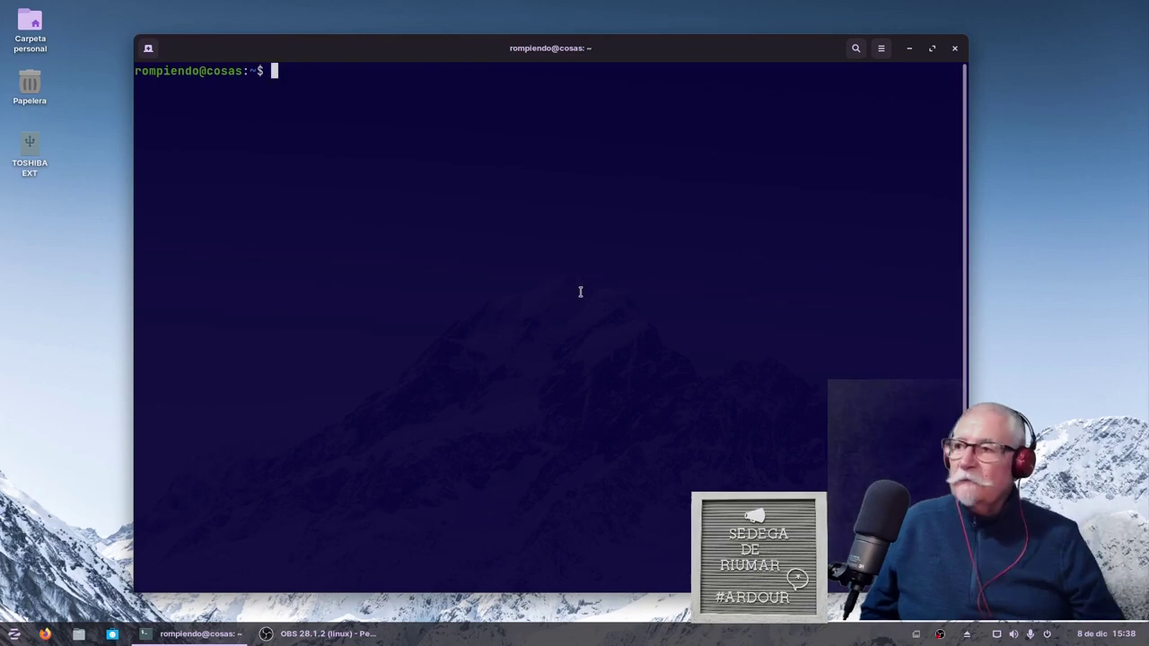
text(pactl info)
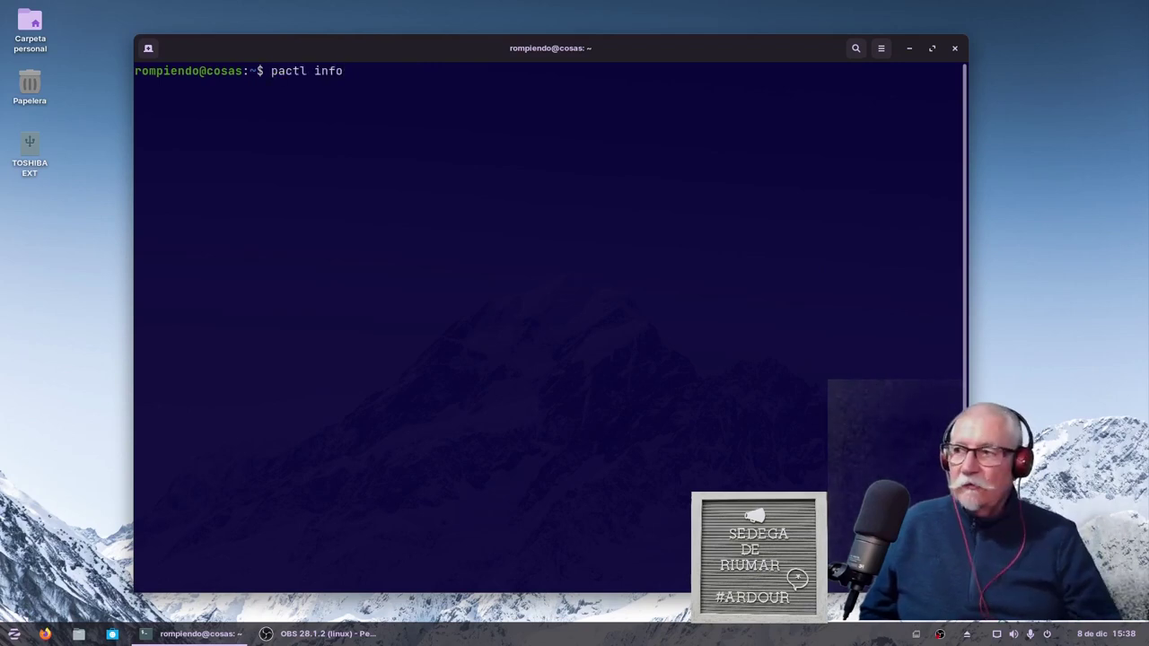
key(Return)
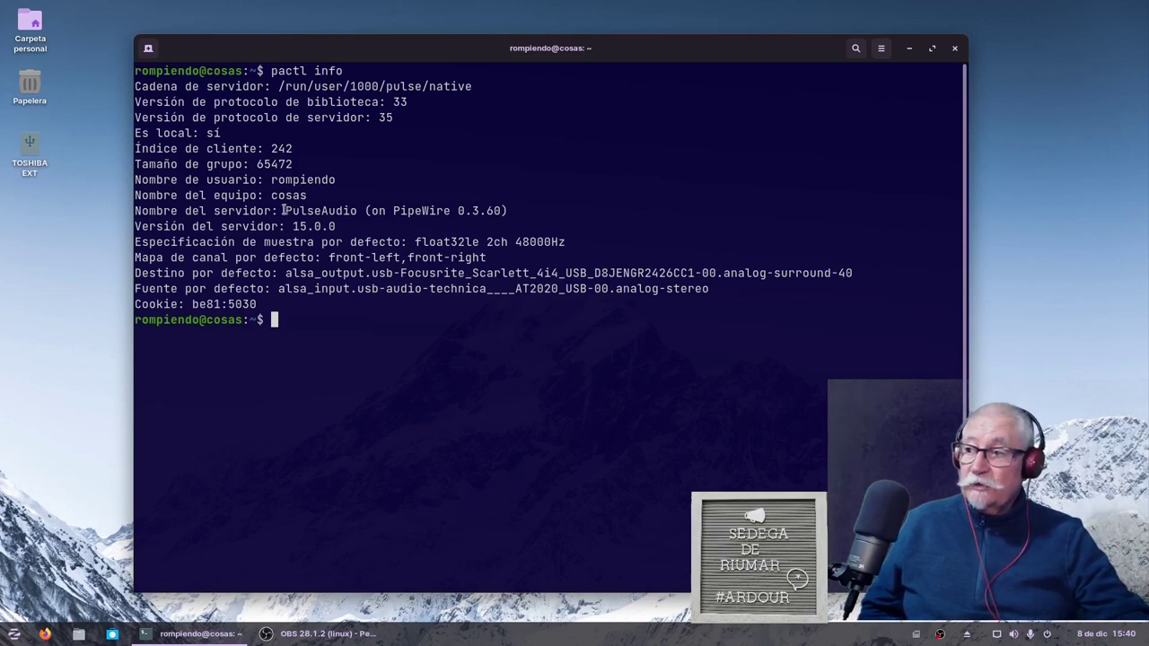
Select 'PulseAudio (on PipeWire 0.3.60)' in the pactl info output.
drag(284, 210, 507, 211)
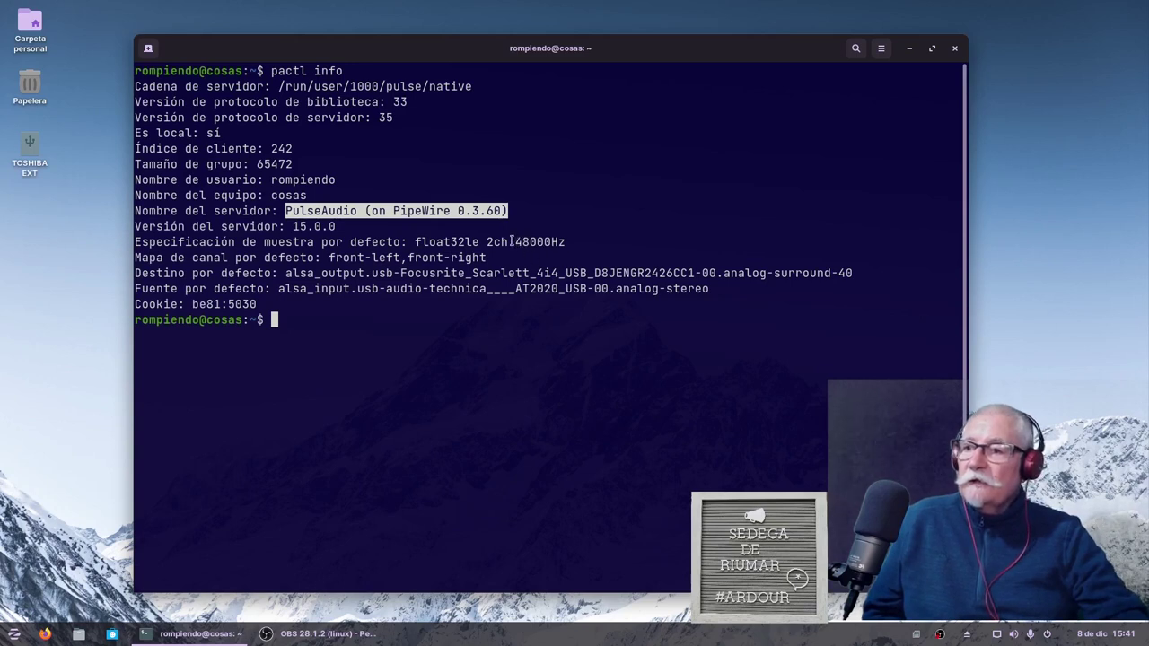
Select the '48000Hz' default sample rate on the sample specification line.
drag(513, 241, 565, 242)
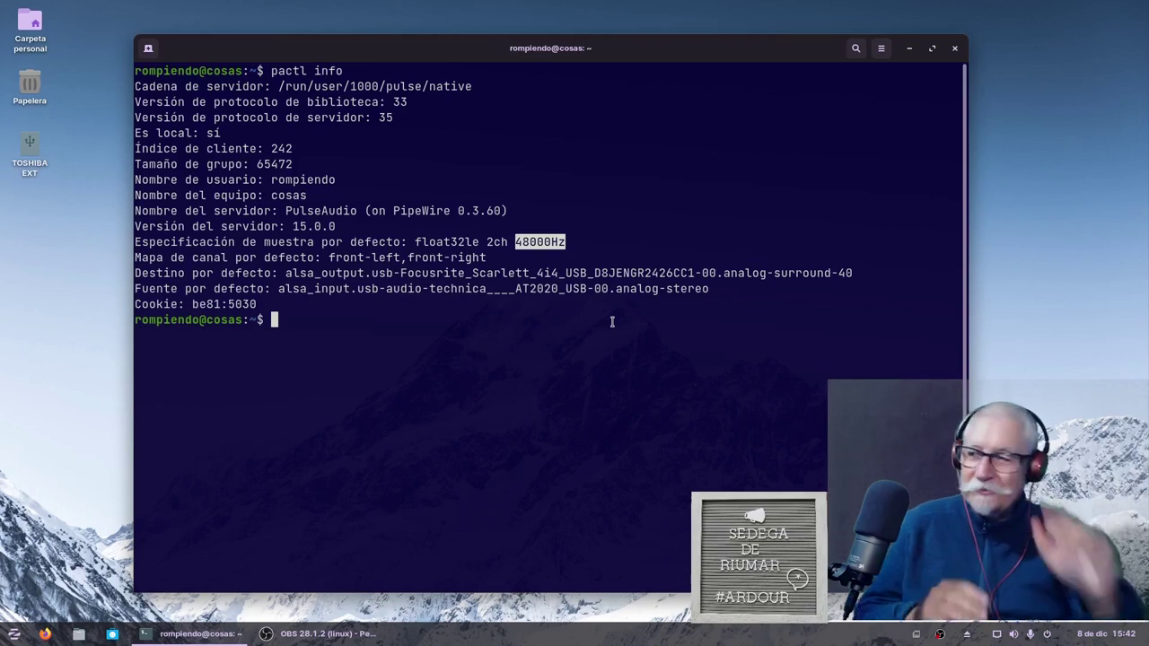
Run uname -r and select the printed kernel version 5.15.0-56-generic.
text(u)
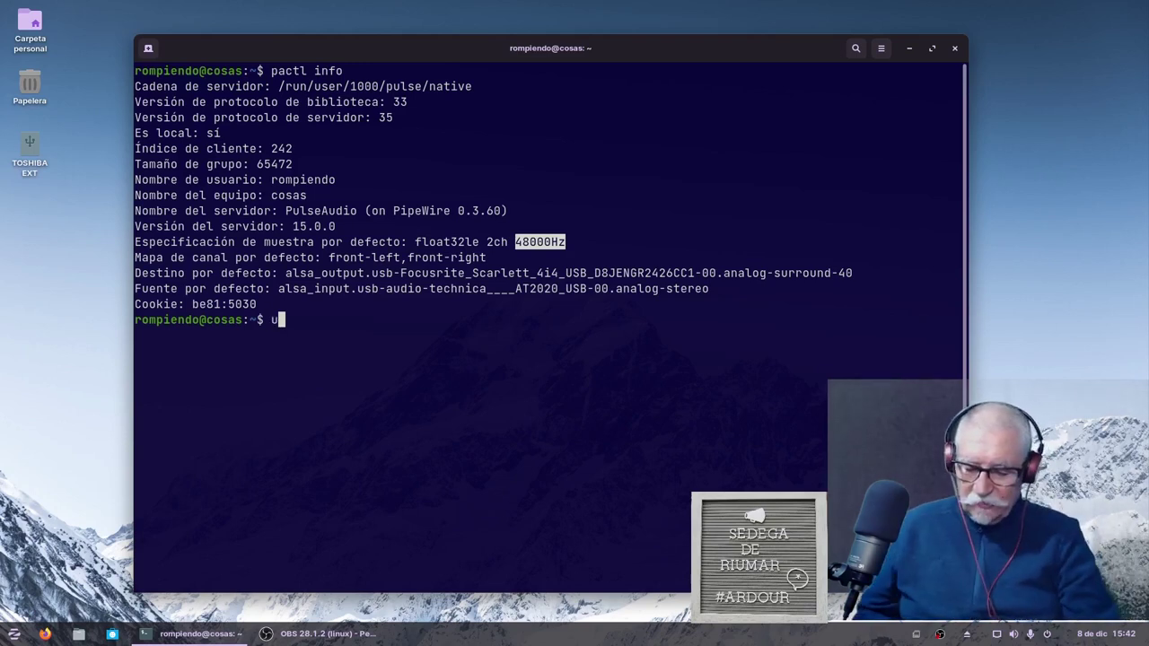
text(name )
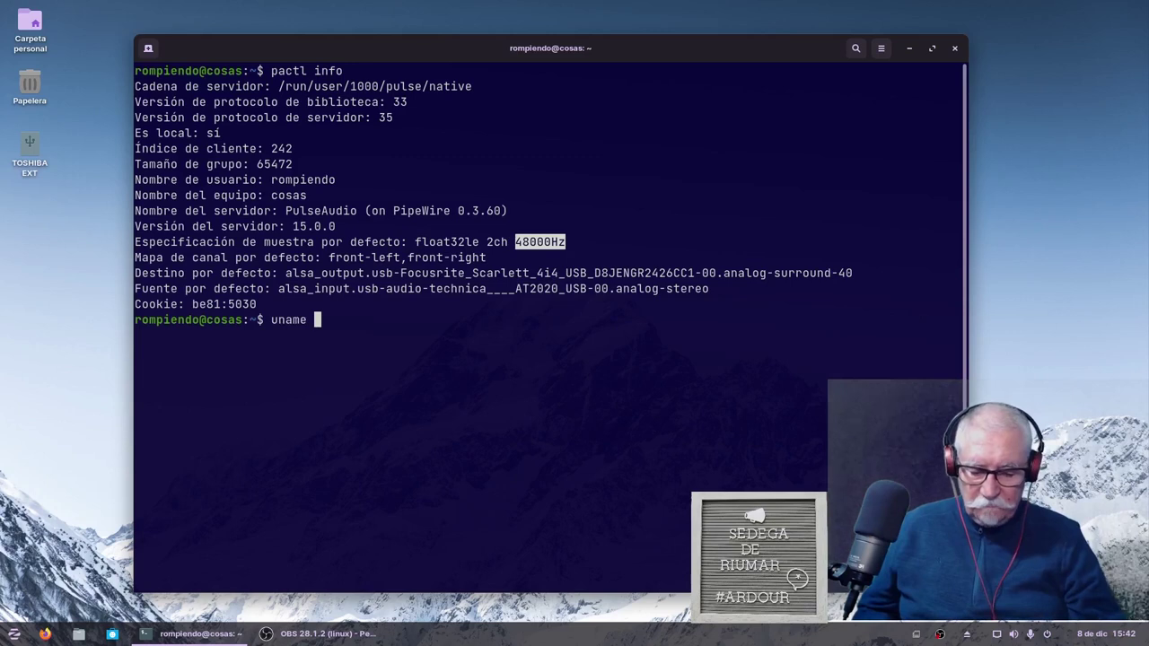
text(-)
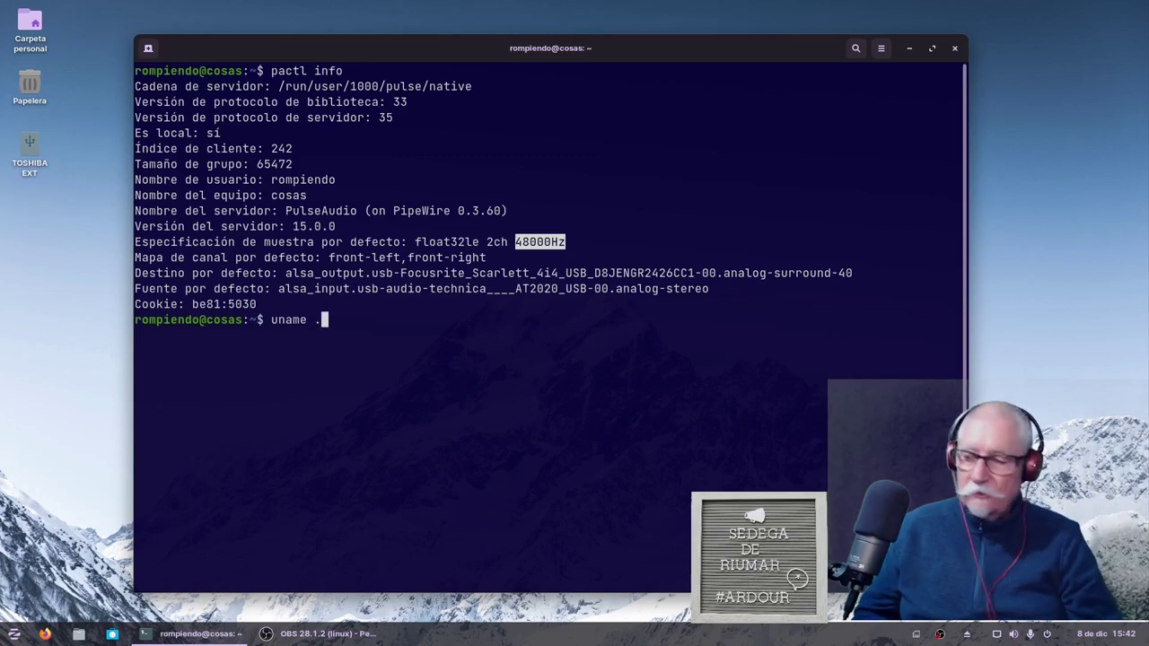
text(r)
key(Return)
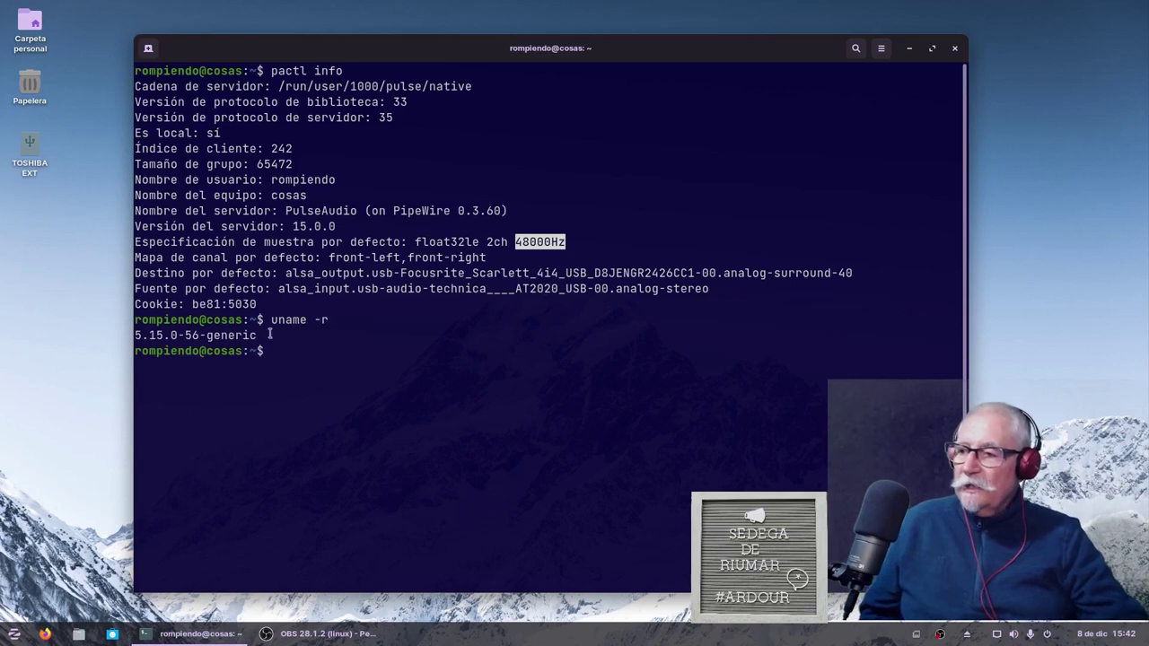
drag(259, 336, 135, 336)
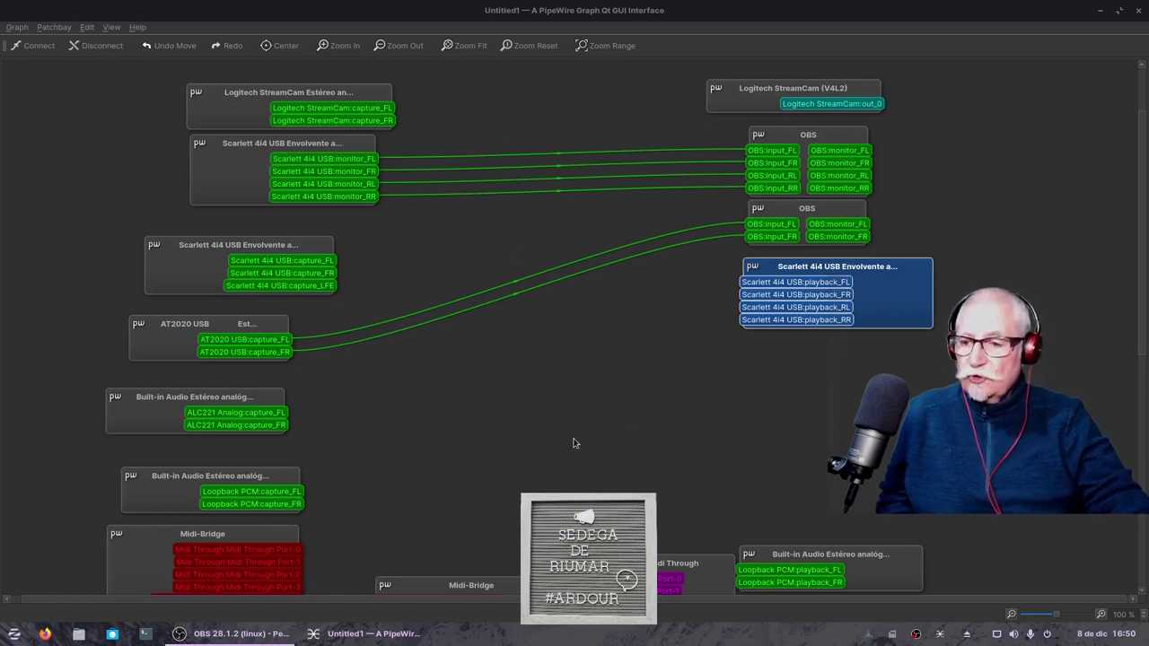
Open and dismiss the Patchbay menu, then nudge the Scarlett 4i4 playback node left.
click(54, 29)
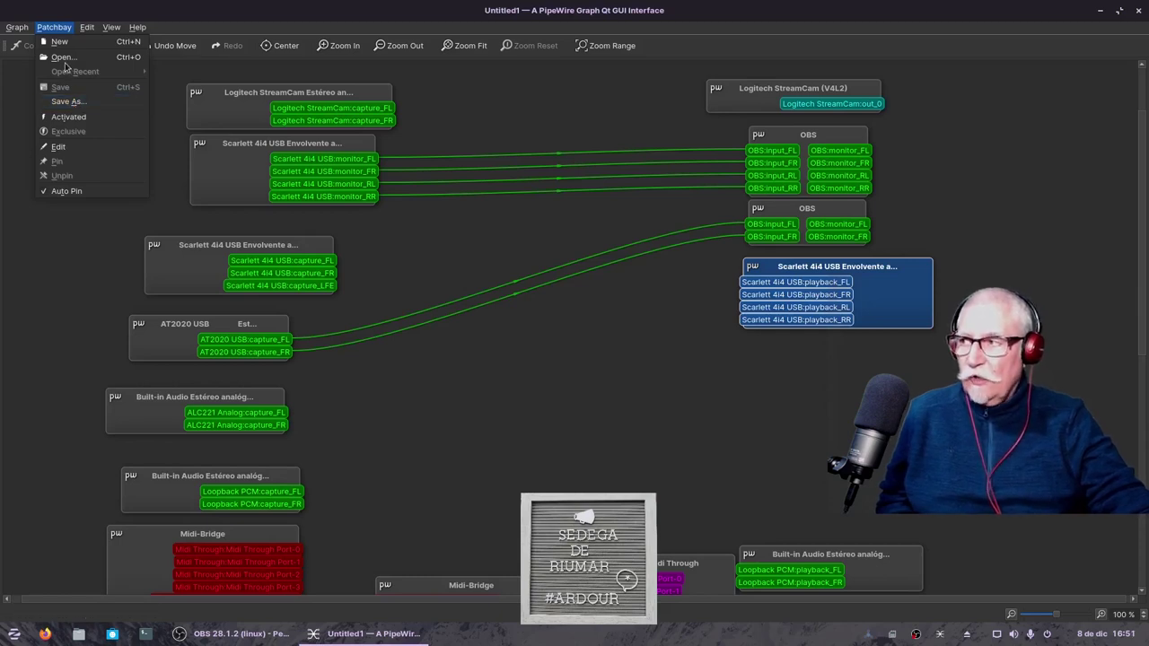
click(777, 12)
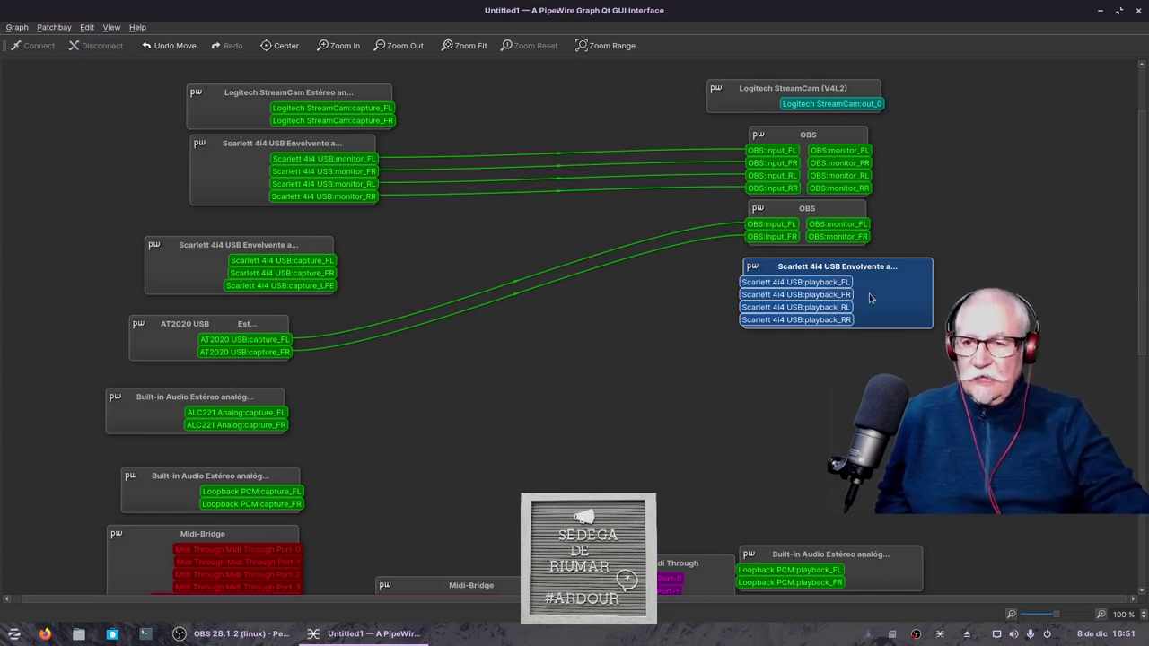
drag(882, 276, 842, 272)
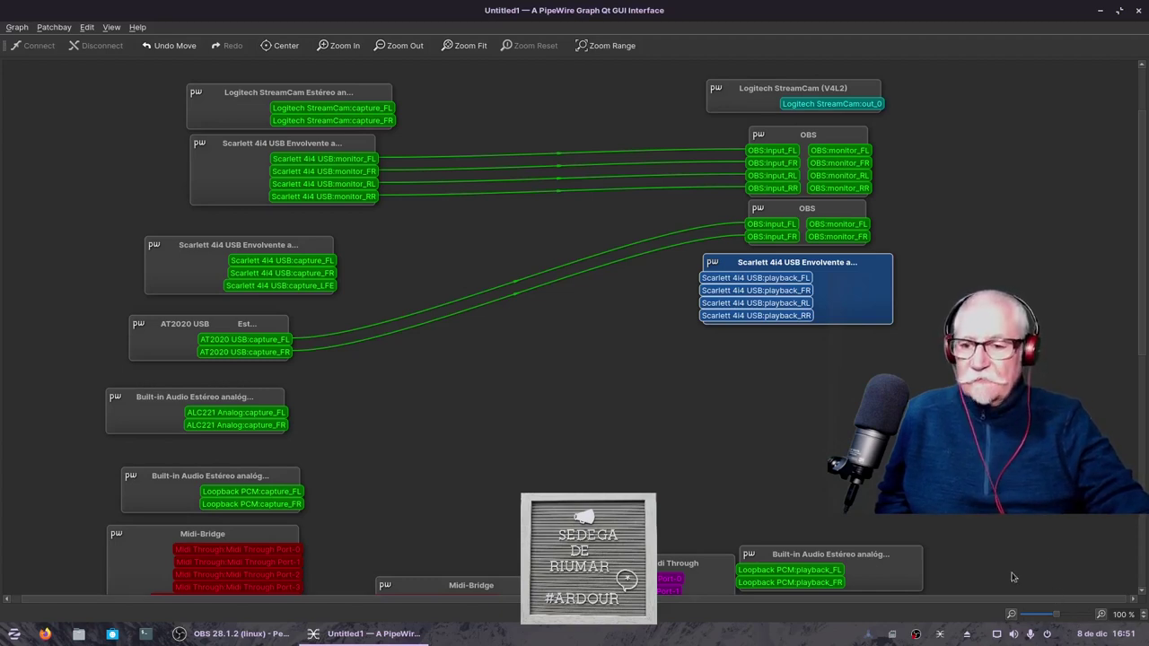
click(891, 635)
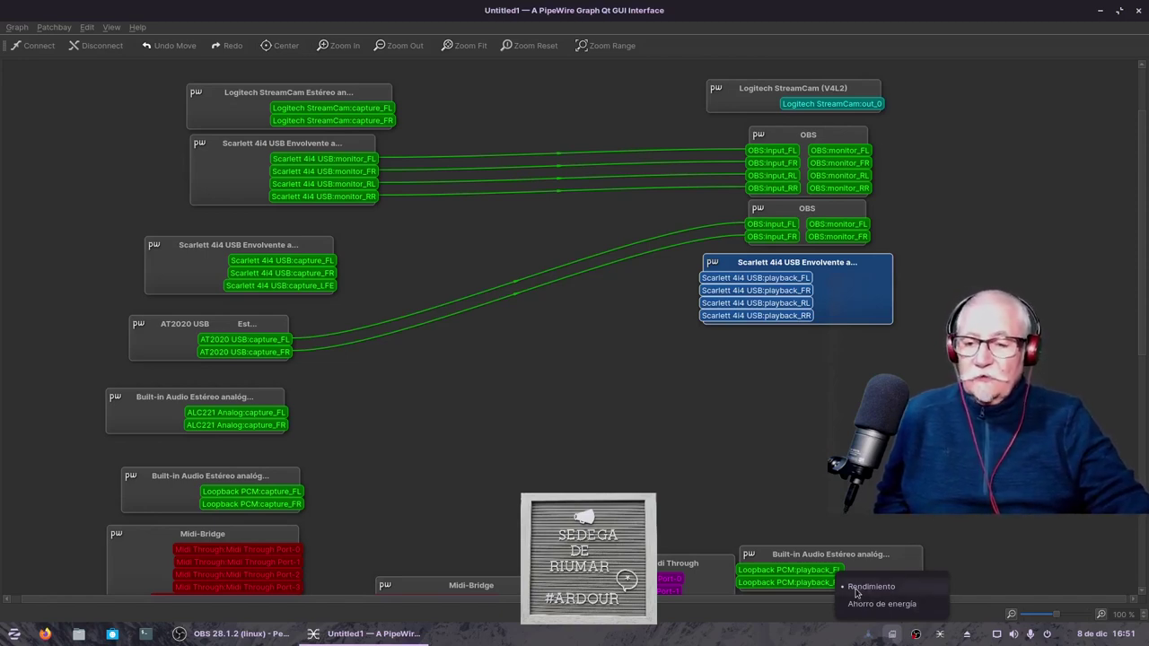
click(827, 638)
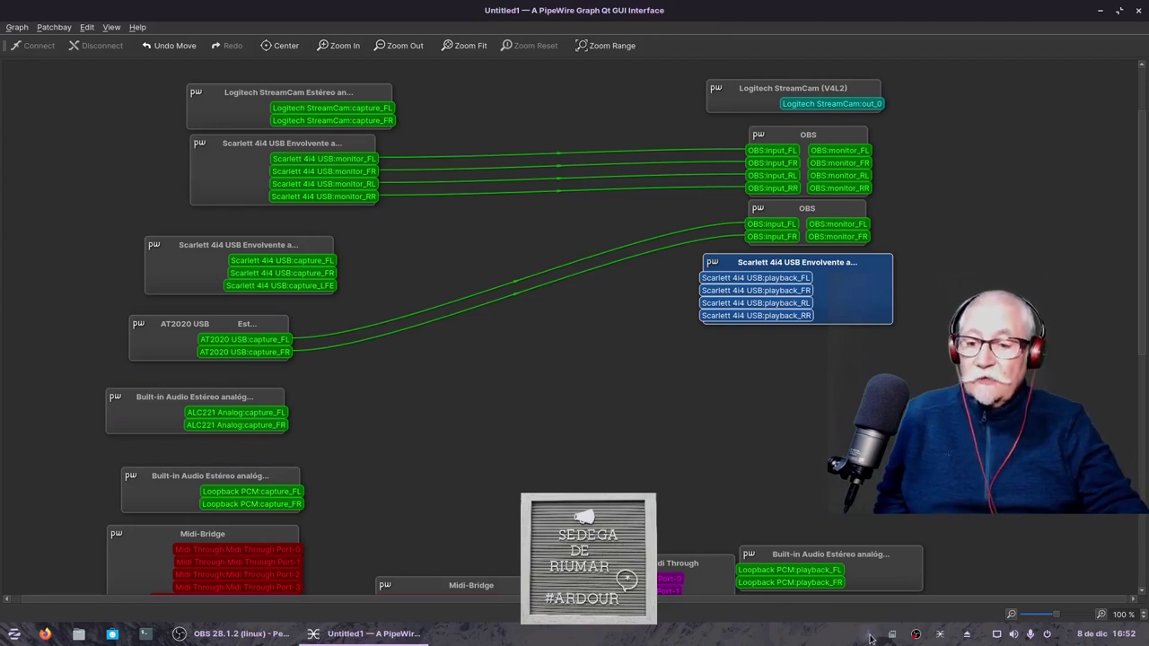
Restore Cadence from its tray icon and centre its window on screen.
right_click(869, 637)
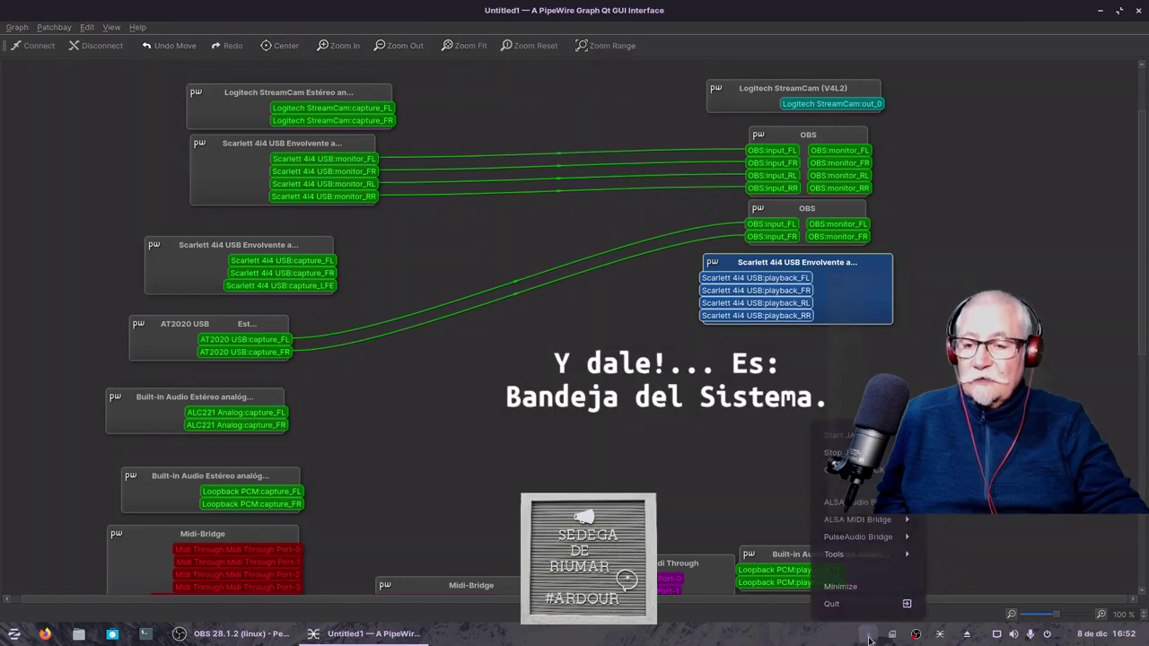
click(869, 637)
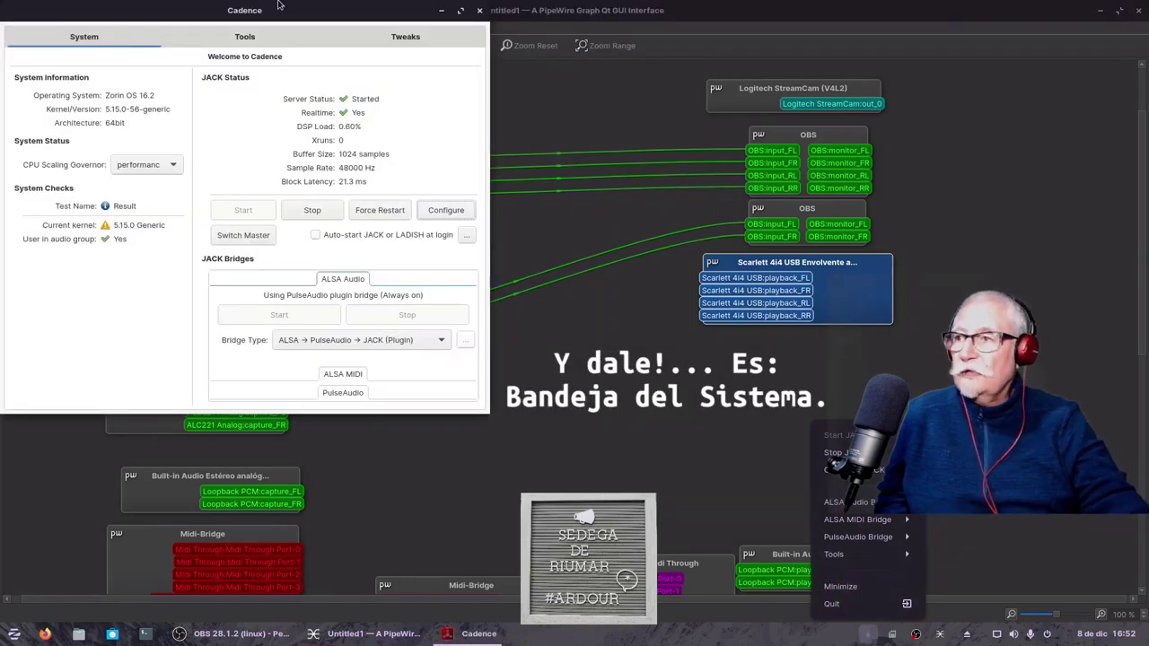
click(324, 41)
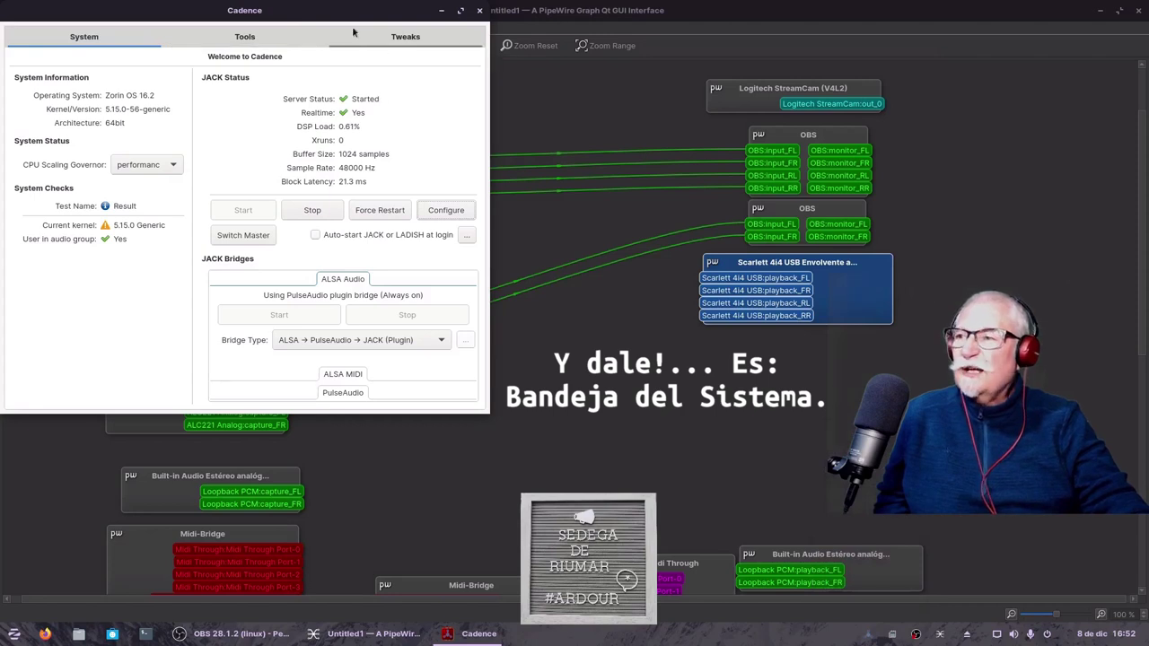
drag(310, 20, 514, 106)
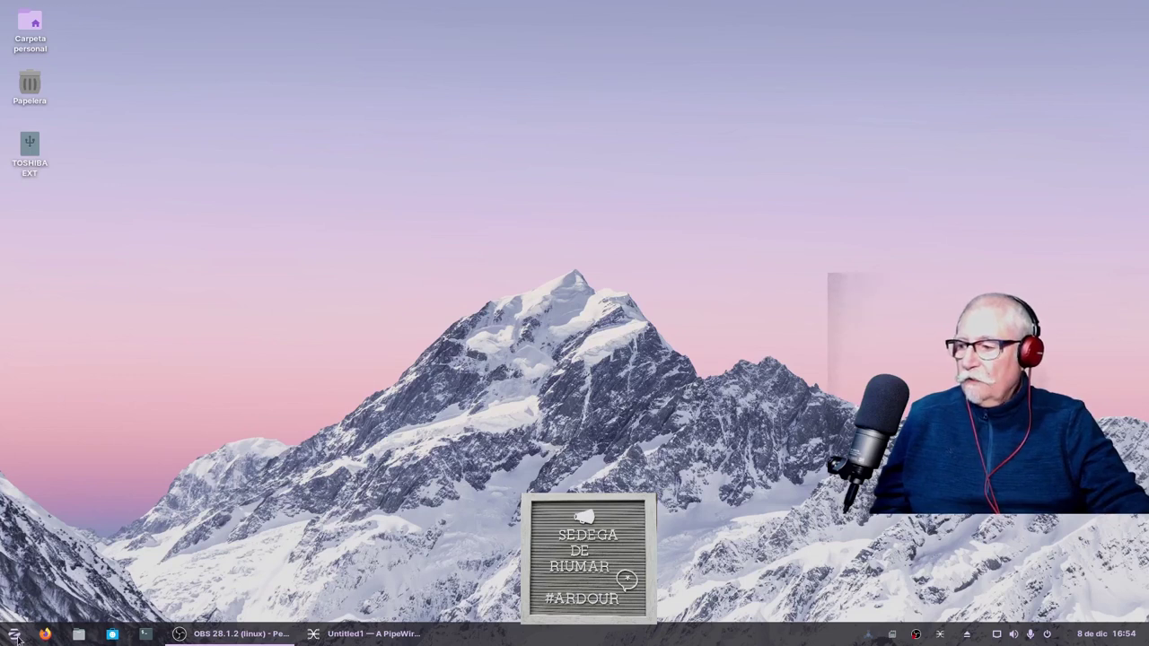
Launch Ardour 7.1.0 from Sonido y vídeo and open the recent 'Pruebas' session.
click(14, 635)
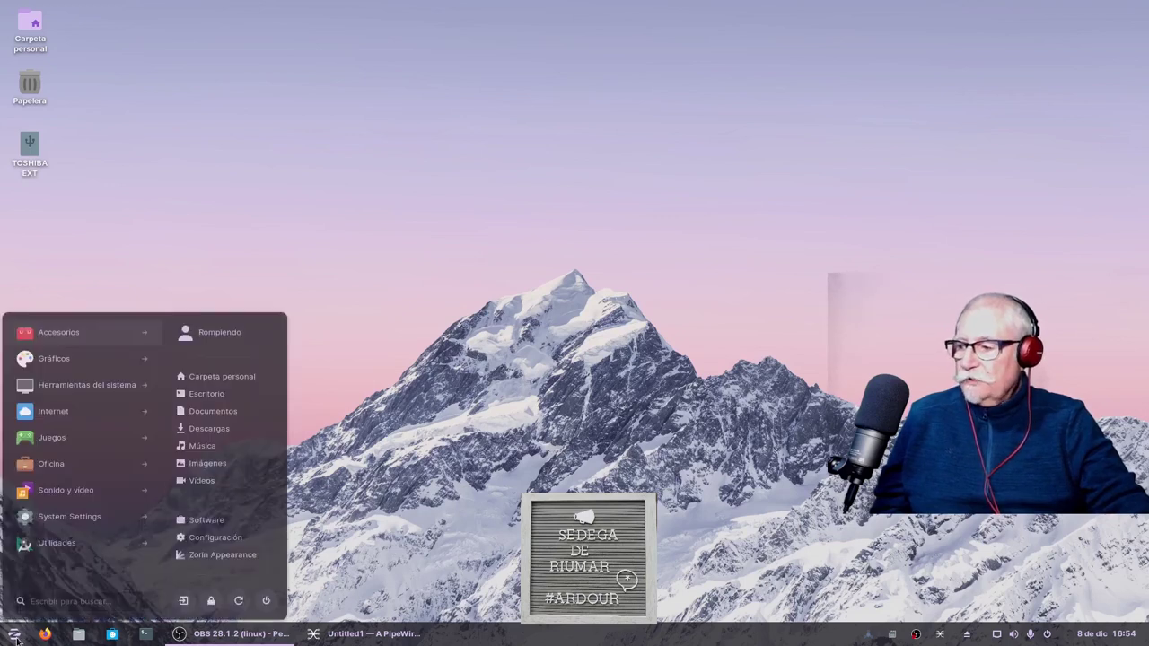
click(86, 490)
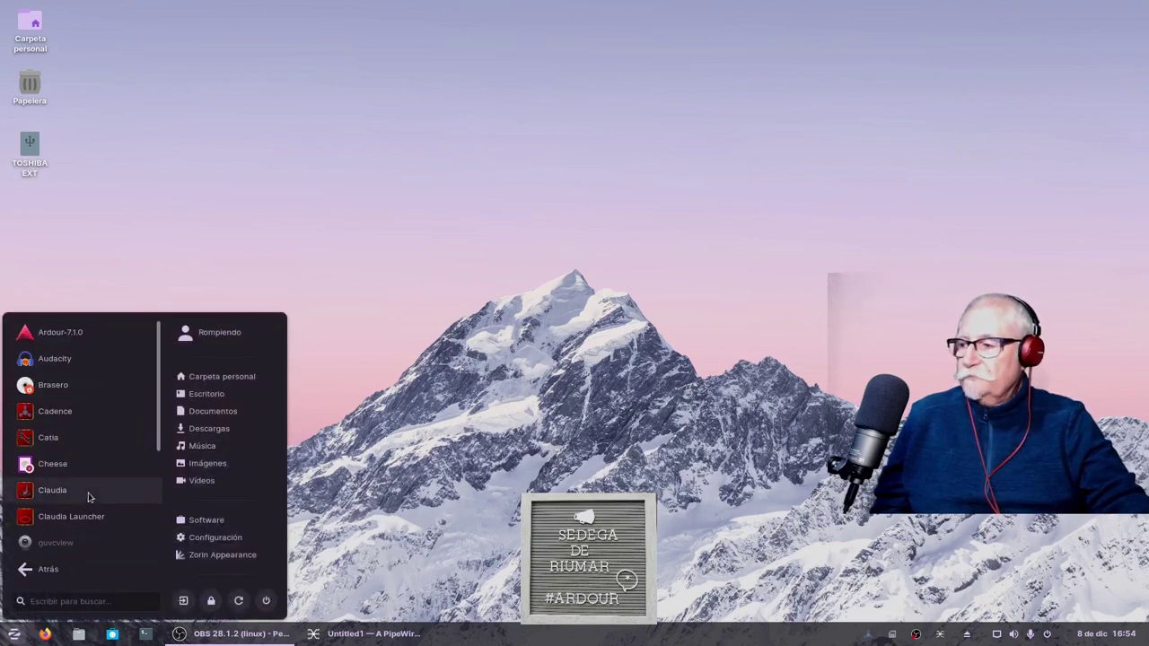
click(60, 333)
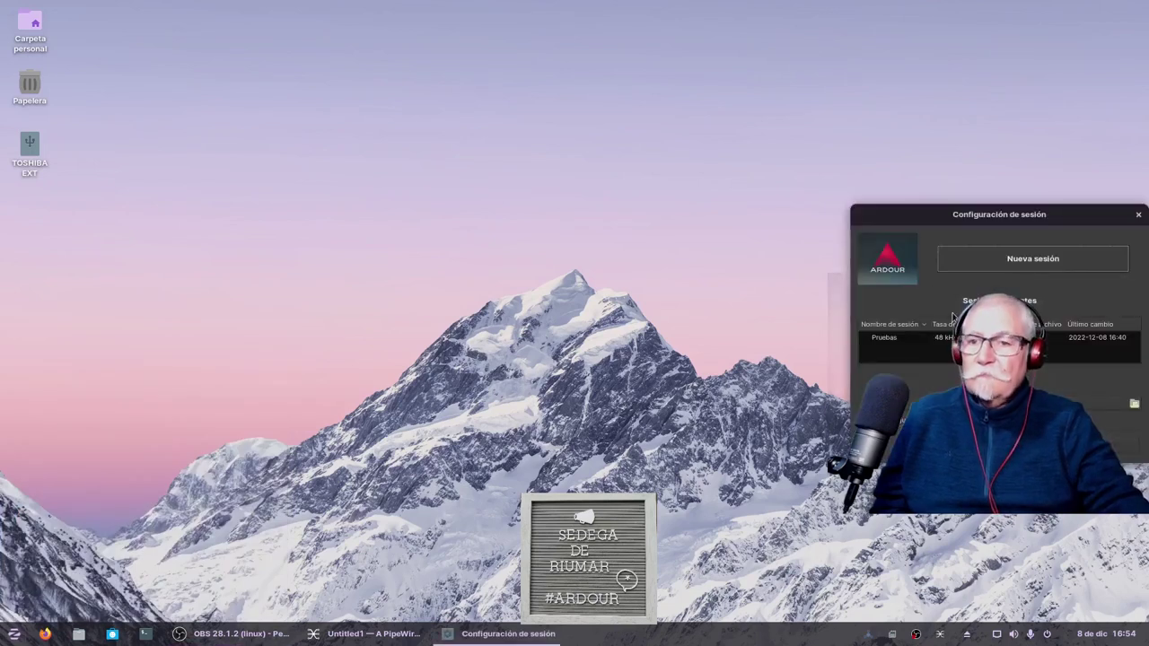
drag(921, 214, 720, 178)
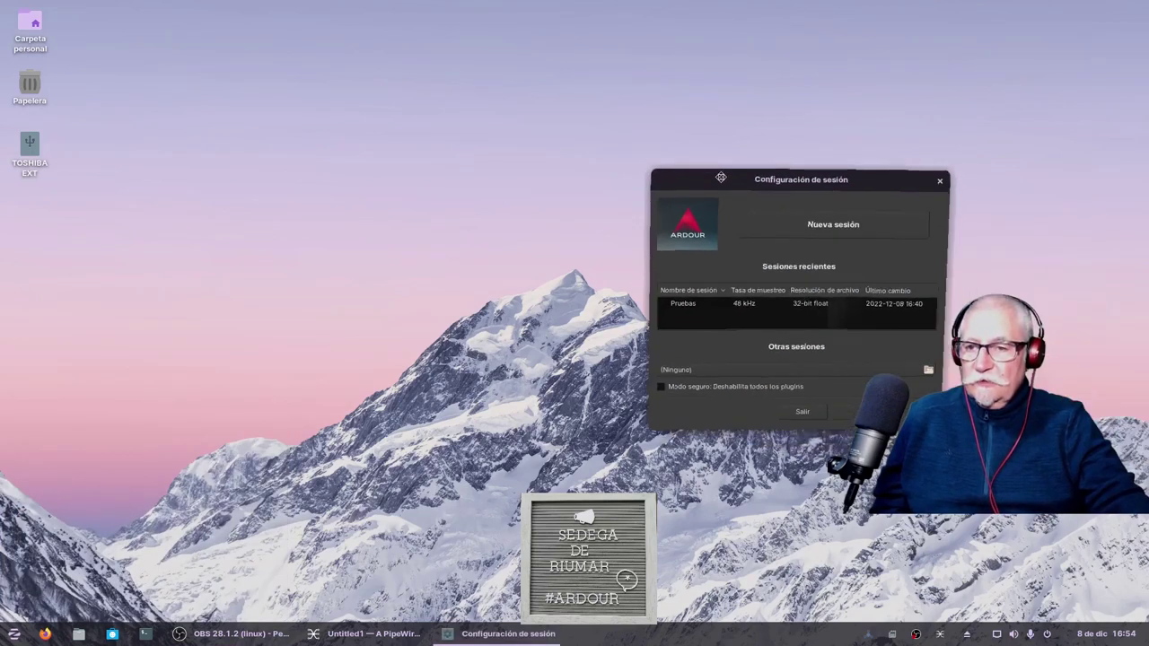
double_click(700, 305)
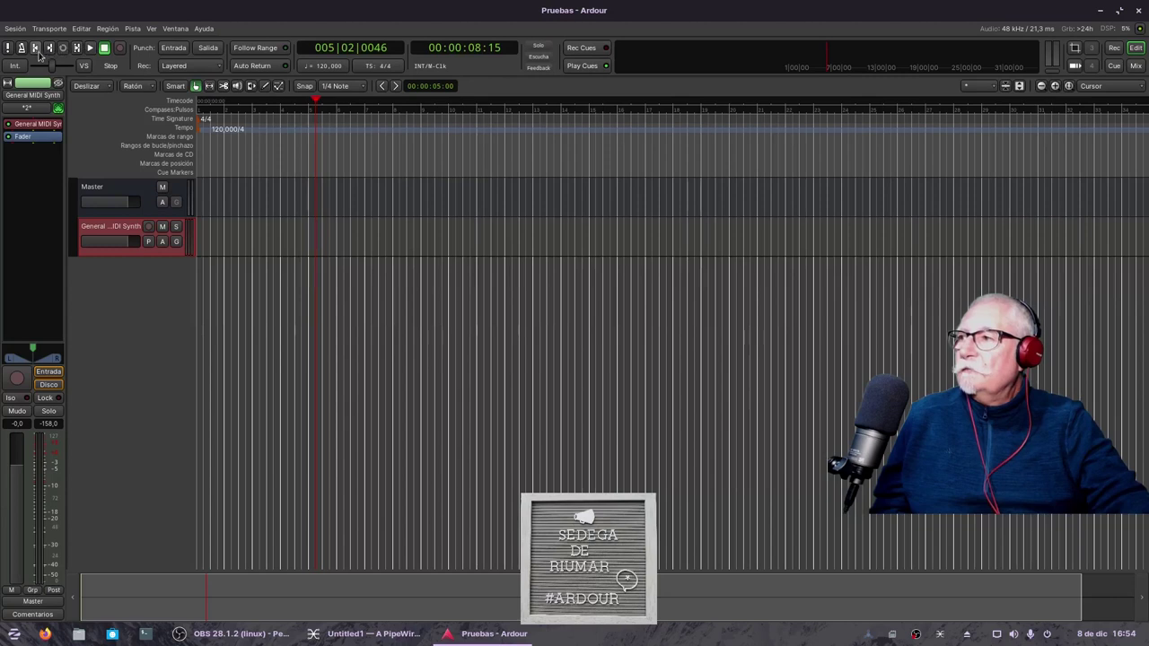
Play the session from the start, stop at 002|04|1142, and minimize Ardour.
click(35, 48)
click(20, 47)
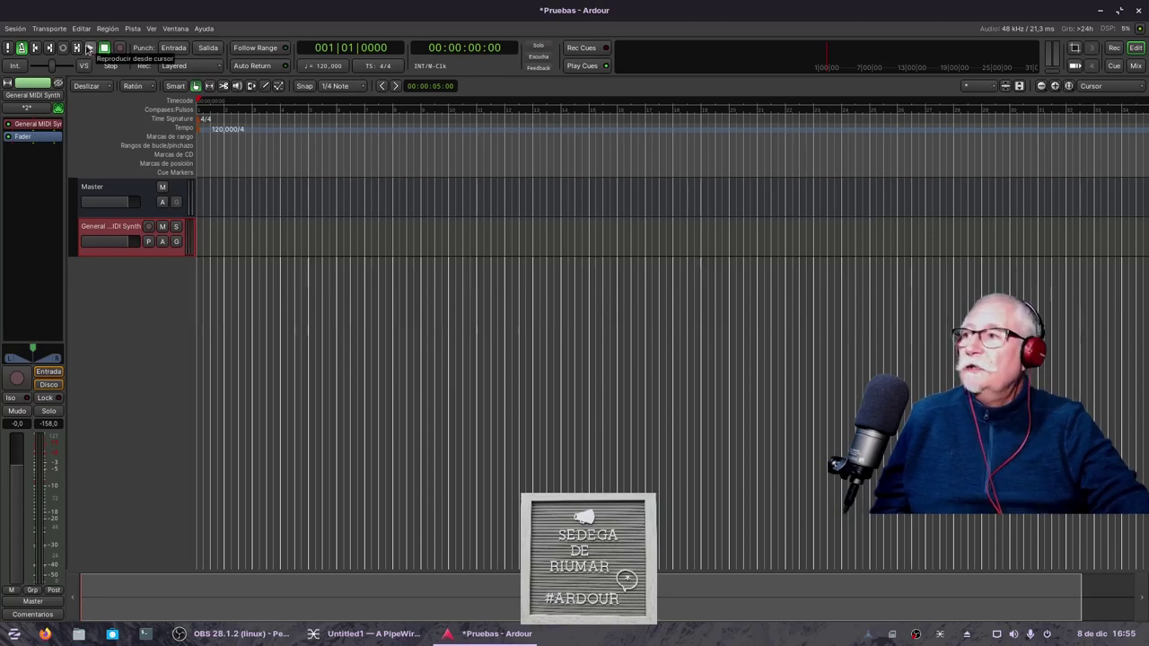
click(90, 48)
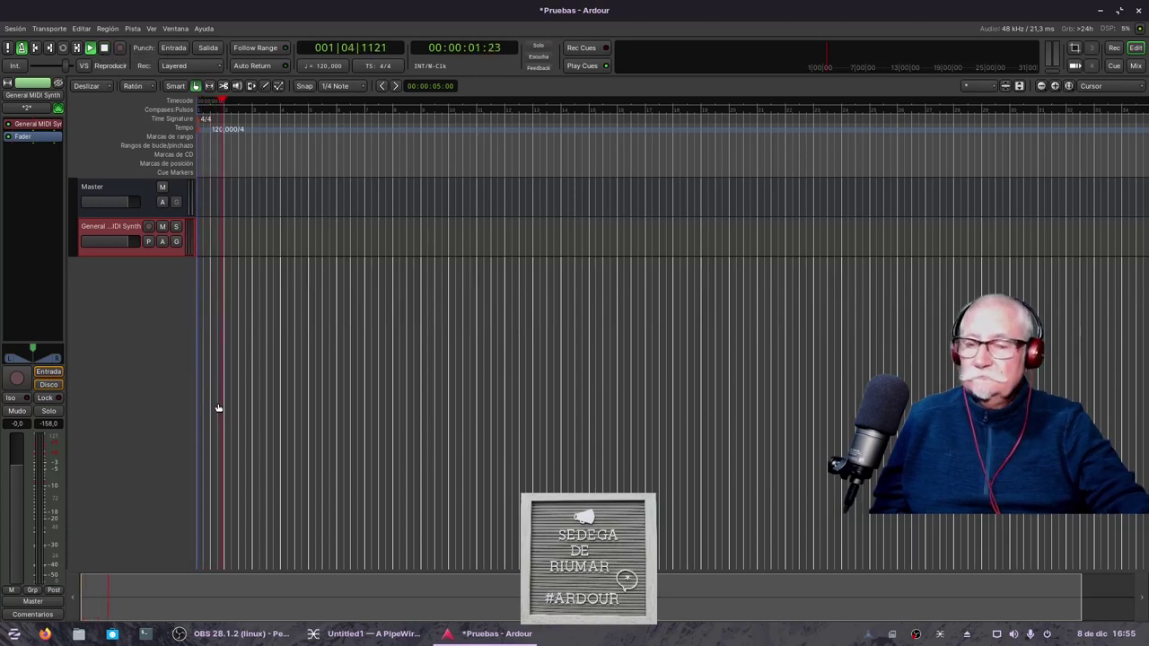
click(105, 50)
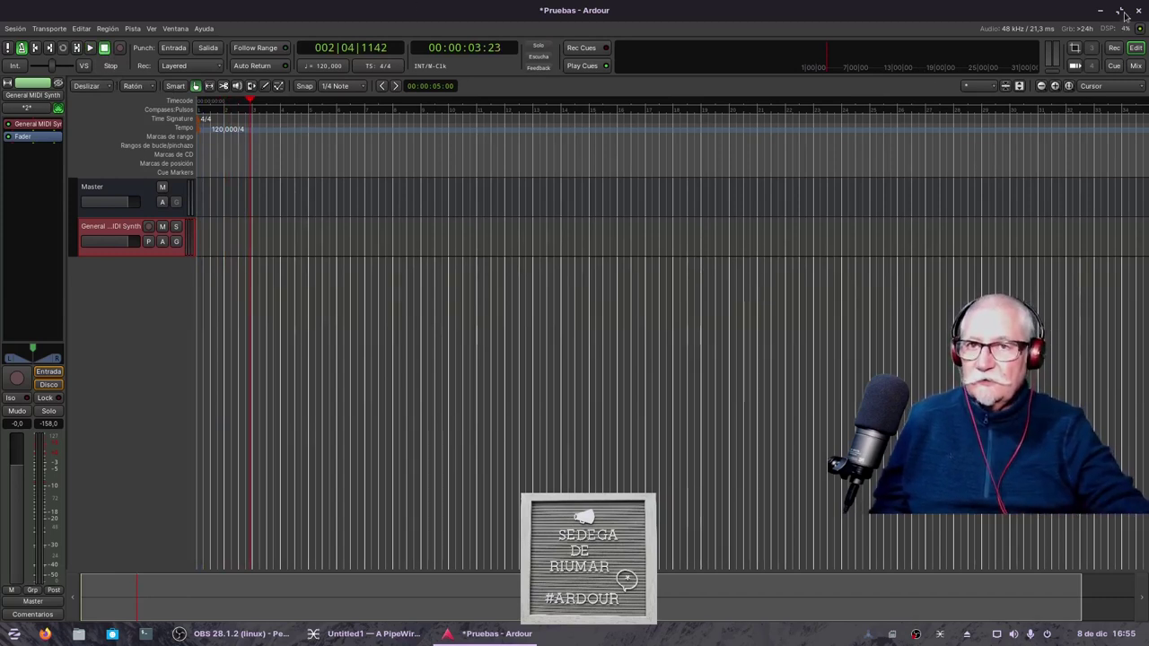
click(1101, 10)
mouse_move(489, 634)
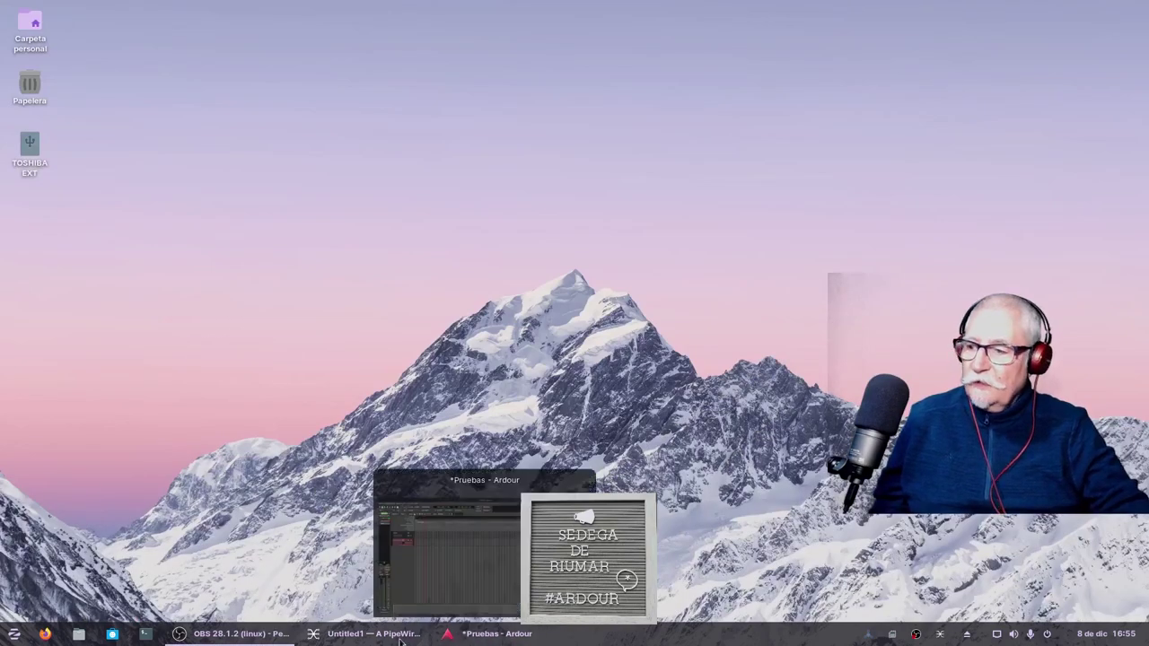
Restore qpwgraph, drag the ardour node to the graph's centre, and minimize it.
click(368, 633)
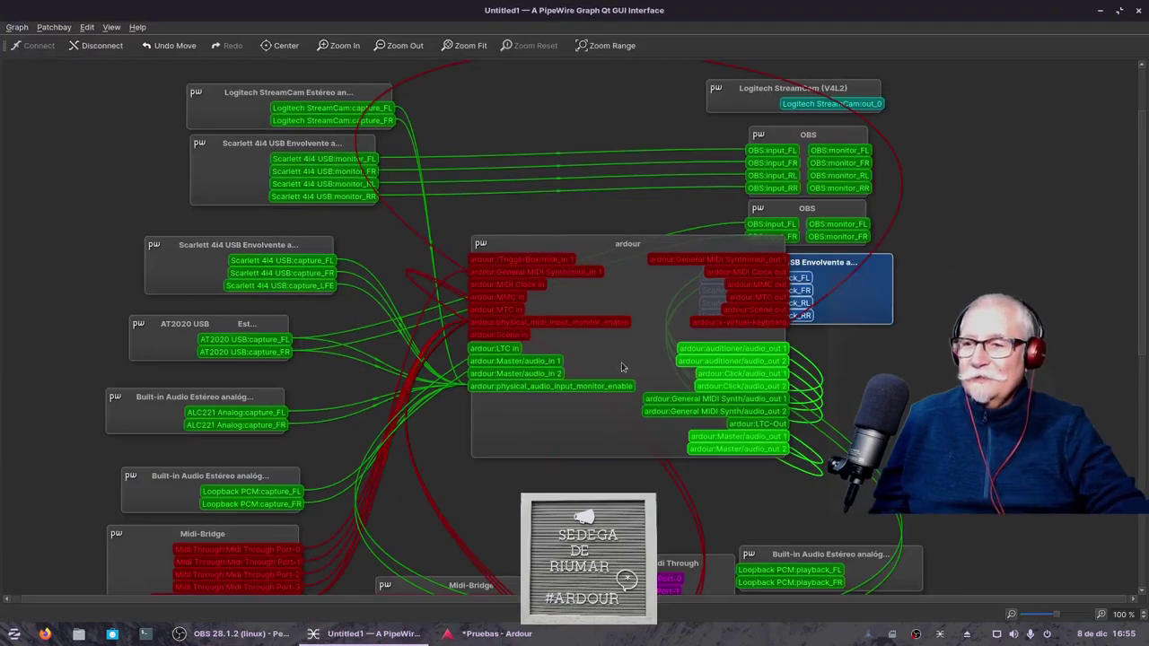
drag(583, 249, 553, 190)
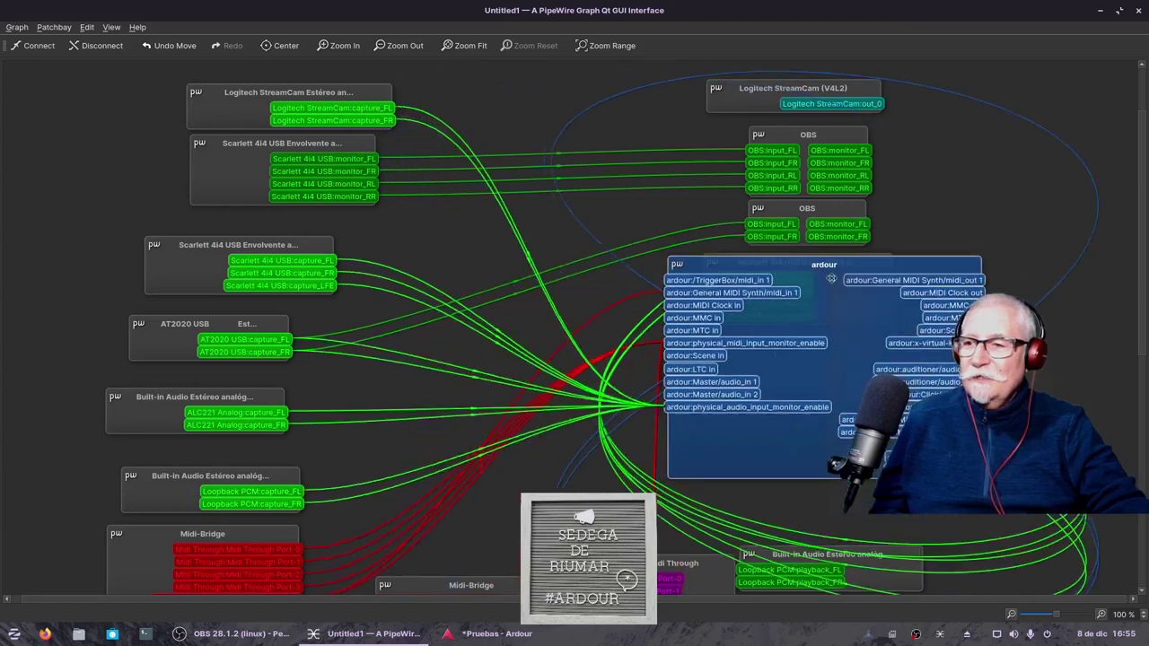
drag(471, 160, 375, 279)
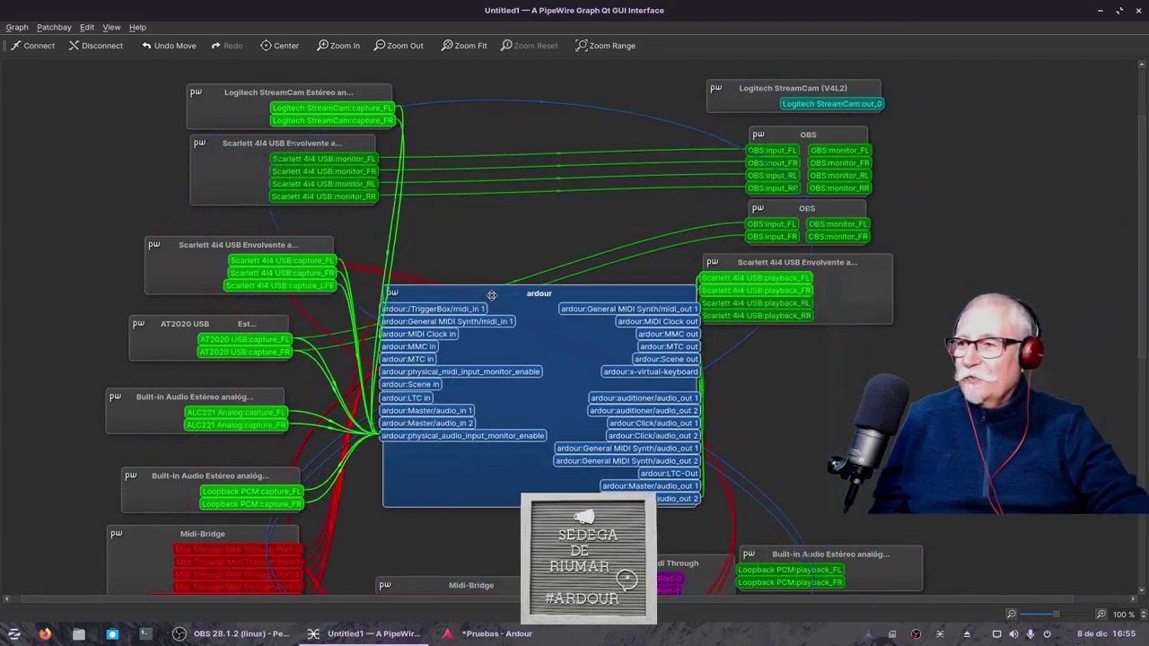
mouse_move(375, 279)
mouse_down()
mouse_move(484, 256)
mouse_move(587, 312)
mouse_move(511, 285)
mouse_up()
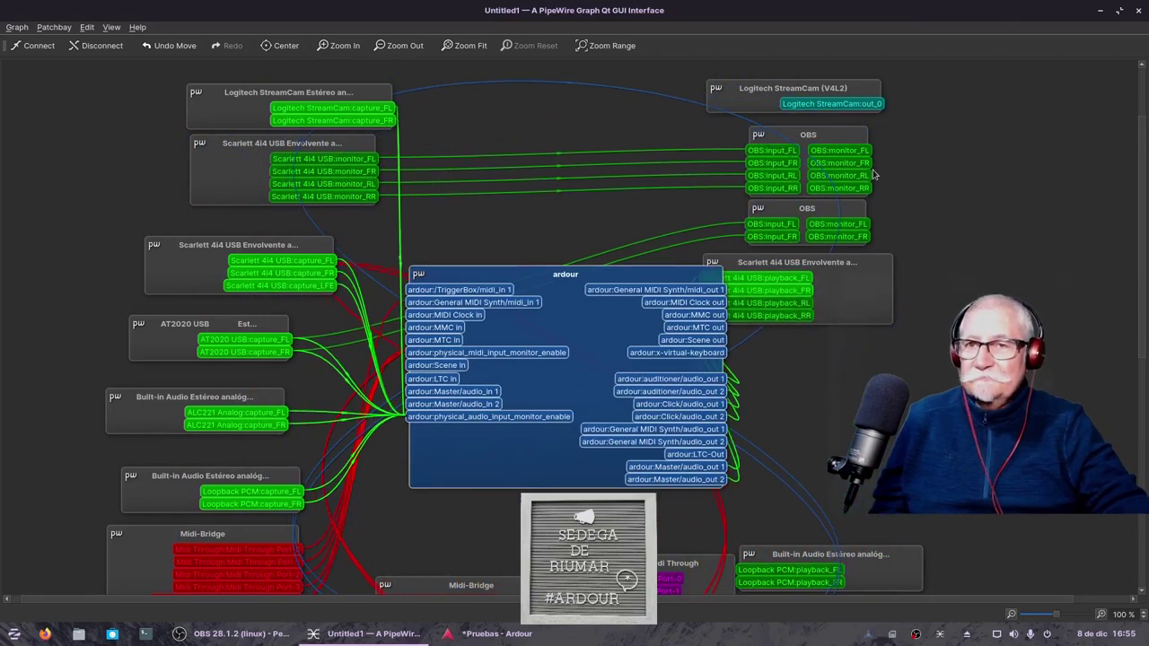
click(1100, 12)
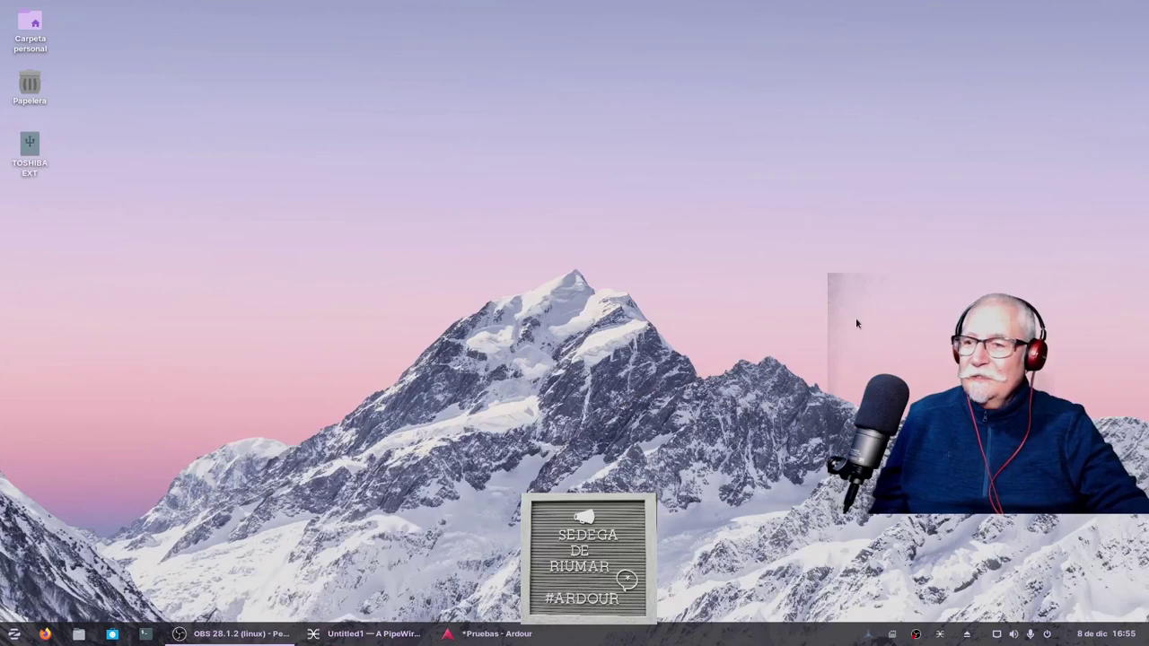
Heighten the General MIDI Synth track and audition its Pan Flute patch in the Patch Selector.
click(480, 634)
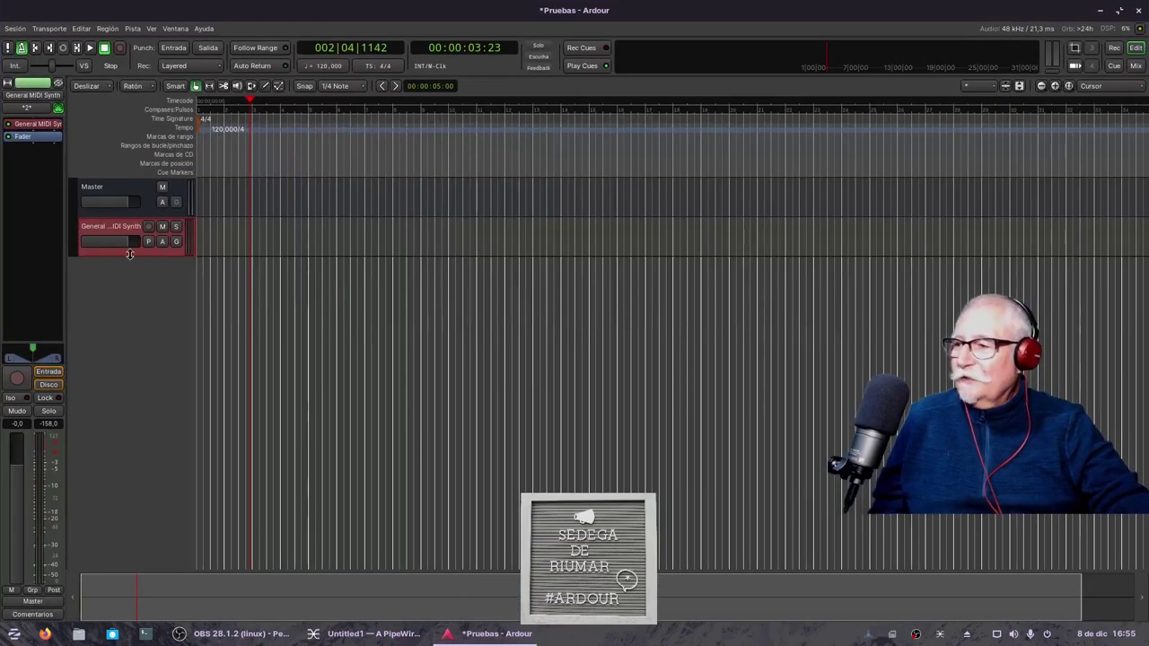
drag(129, 254, 130, 328)
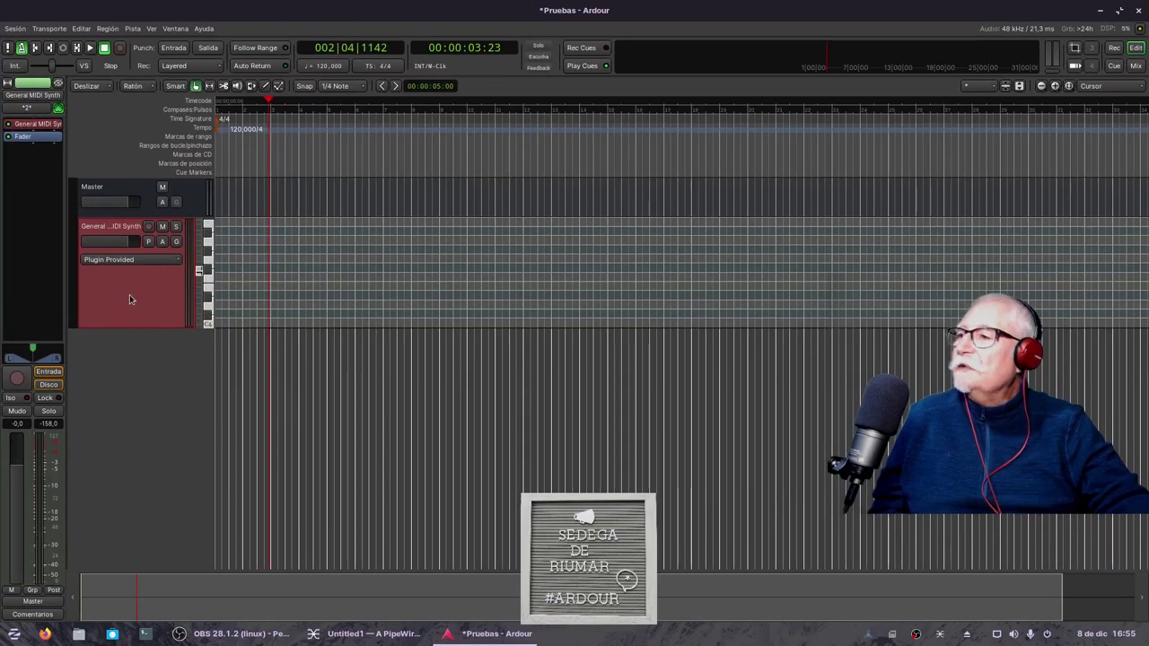
right_click(132, 291)
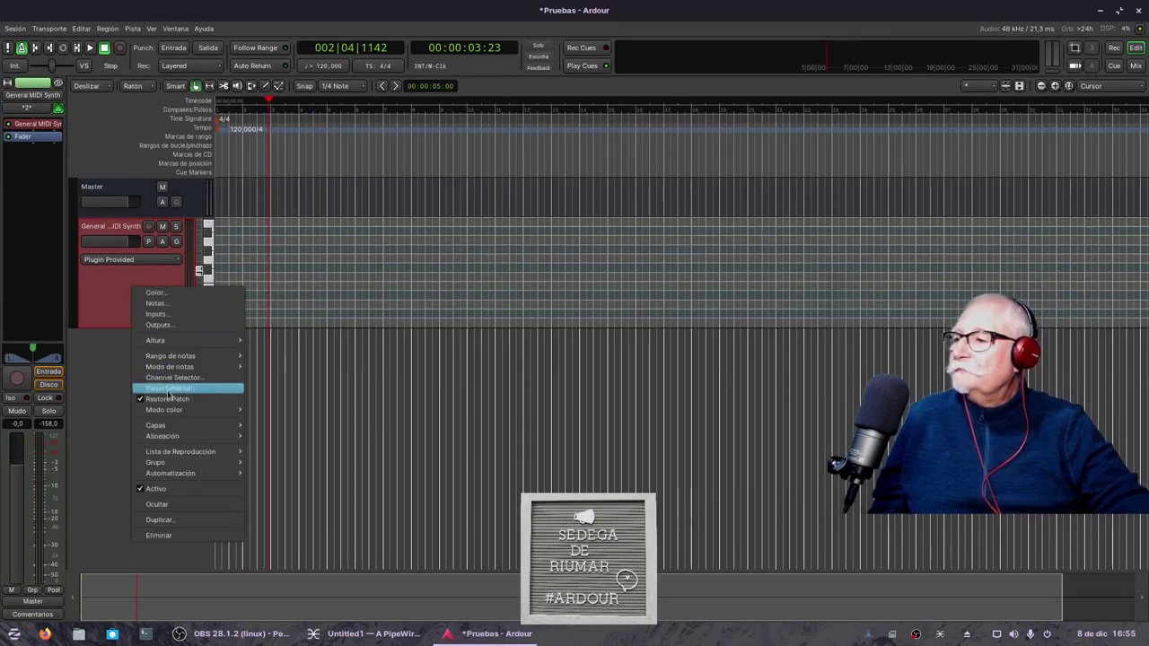
click(168, 389)
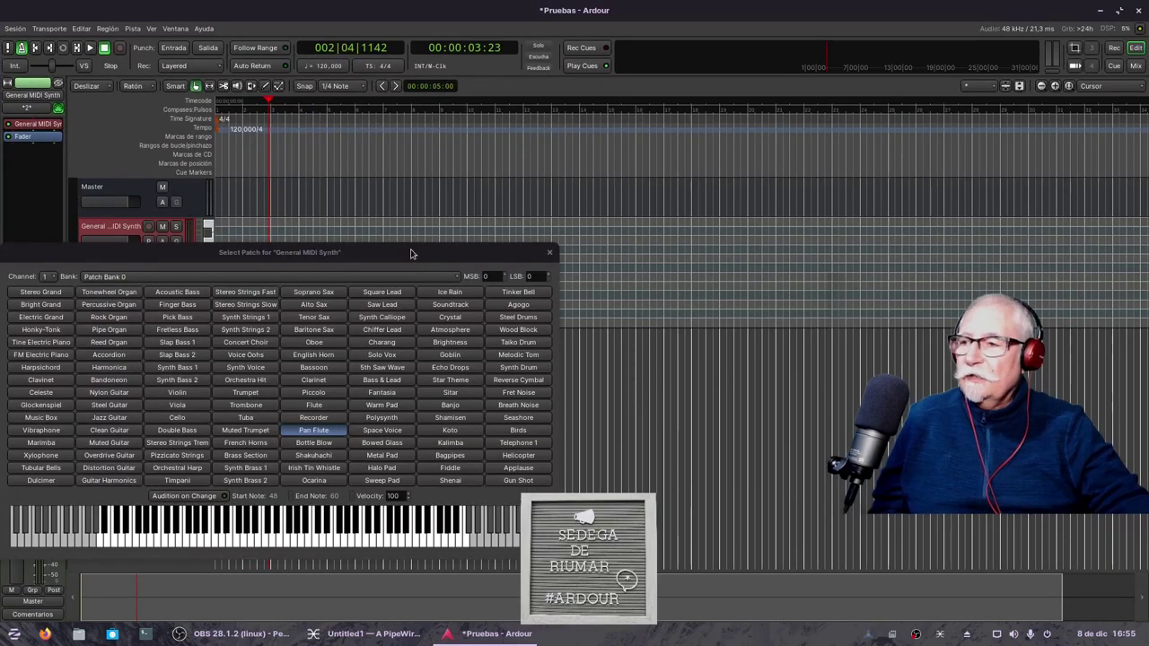
drag(410, 254, 774, 109)
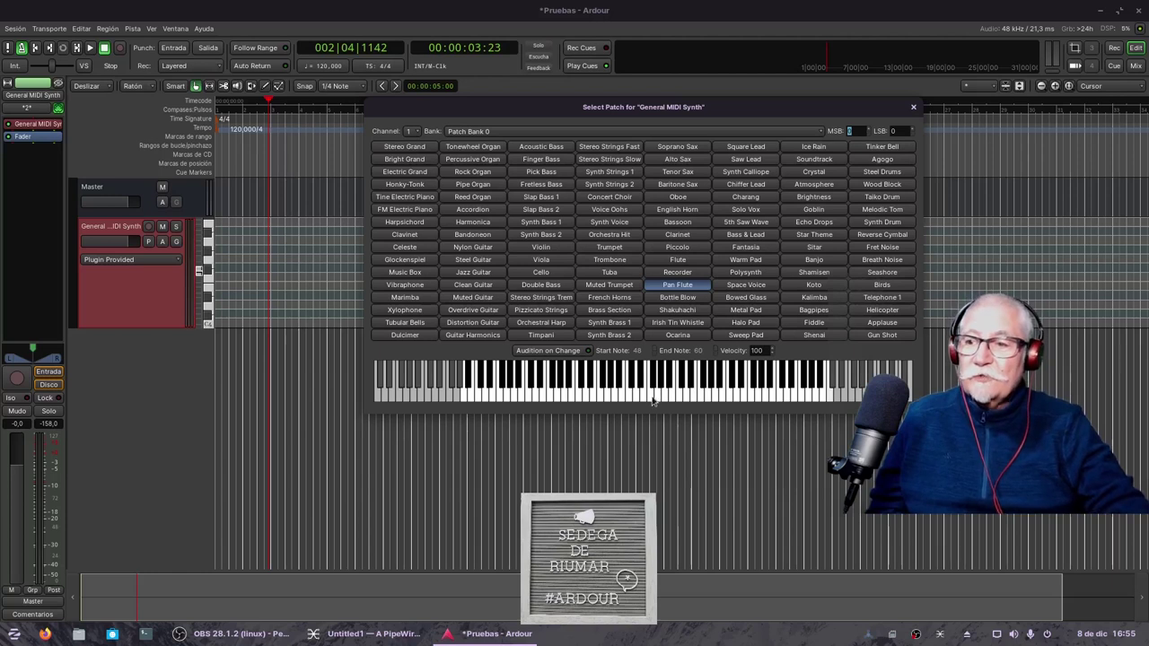
drag(651, 399, 698, 400)
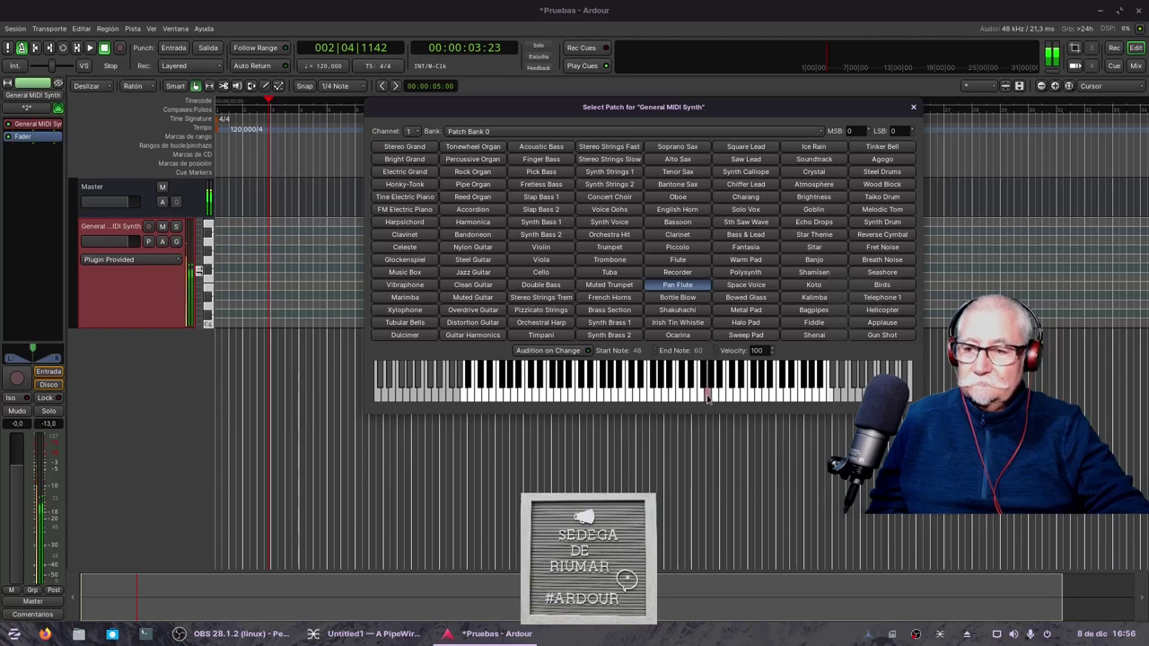
mouse_move(697, 400)
mouse_down()
mouse_move(716, 401)
mouse_move(704, 400)
mouse_up()
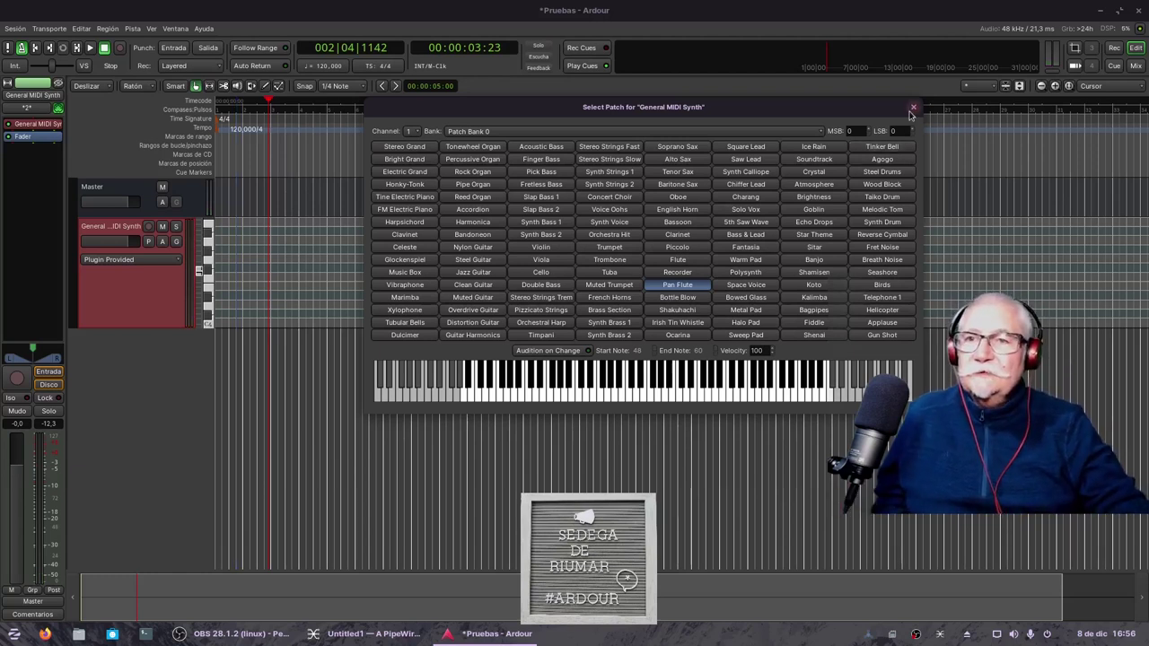
click(914, 108)
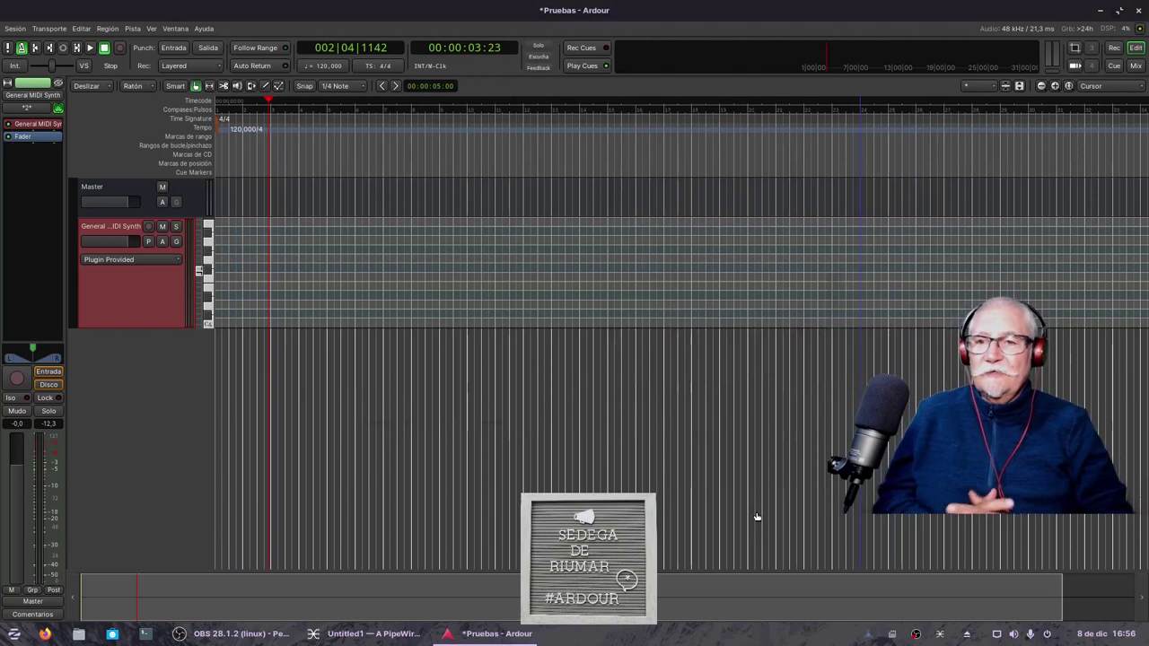